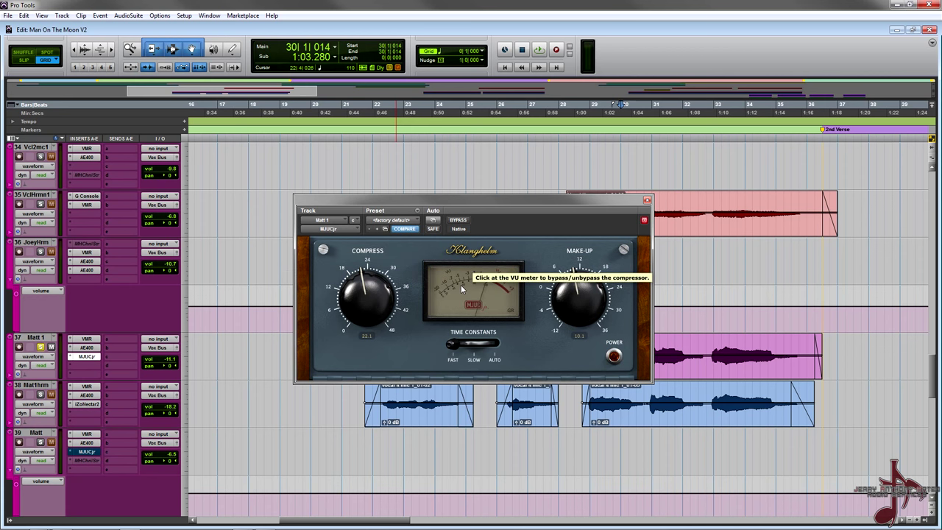
- Switch the MJUCjr meter to a different reading mode
click(460, 286)
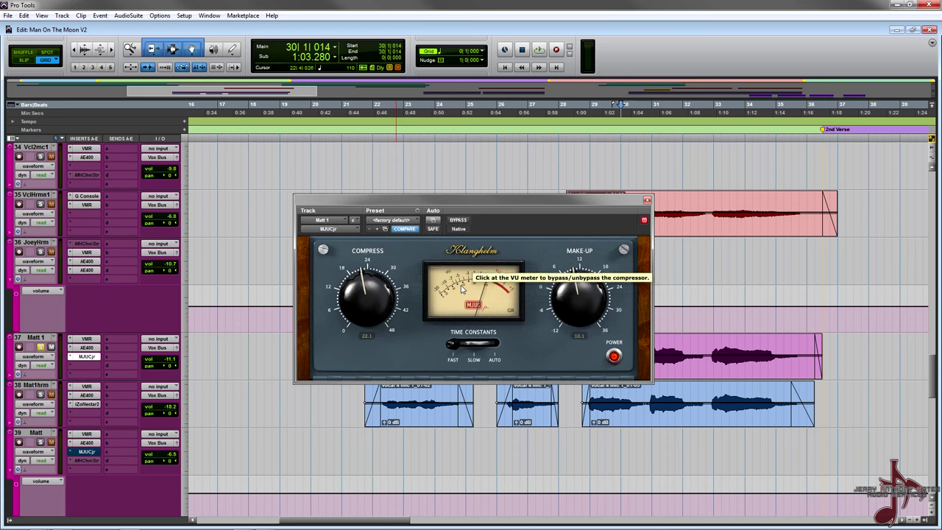
- Toggle the MJUCjr VU meter to Output, then back to Gain Reduction
click(513, 313)
click(513, 313)
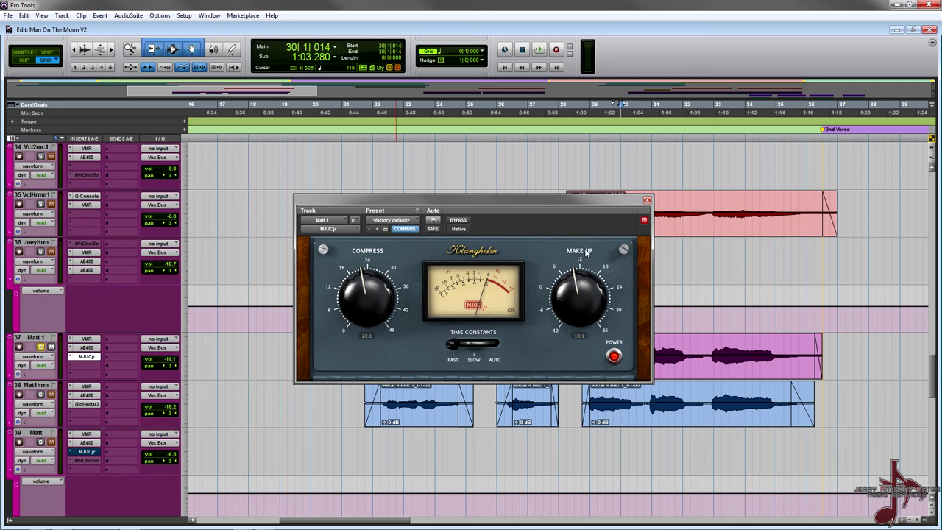
- Save the MJUCjr global settings and move the compressor window up and left
click(469, 253)
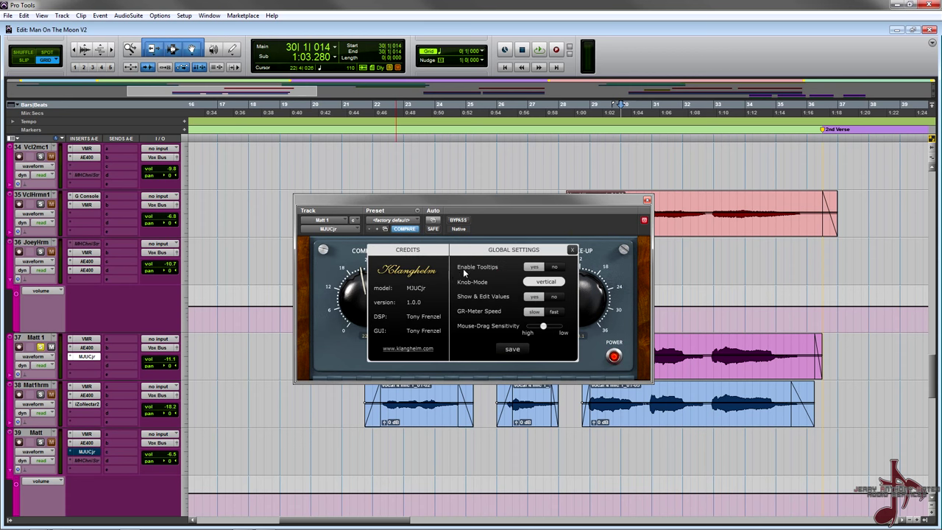
click(513, 351)
drag(490, 198, 491, 145)
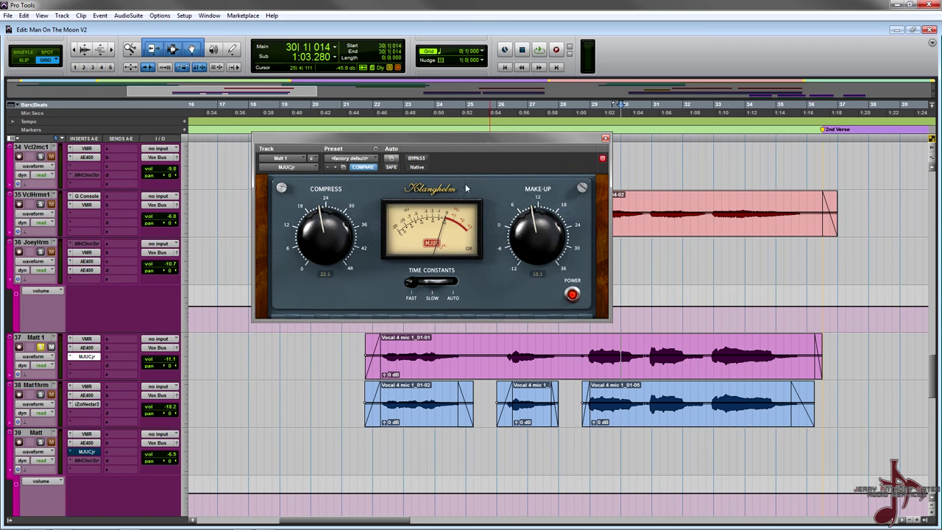
- Set the play position in the Vocal 4 clip and bypass MJUCjr on Matt 1
click(579, 342)
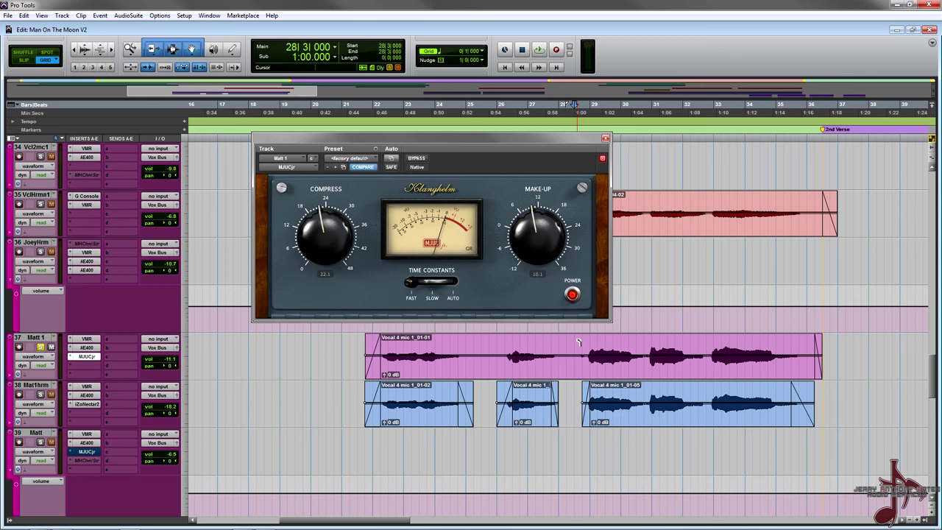
scroll(396, 351, right, 5)
key(ctrl+bracketleft)
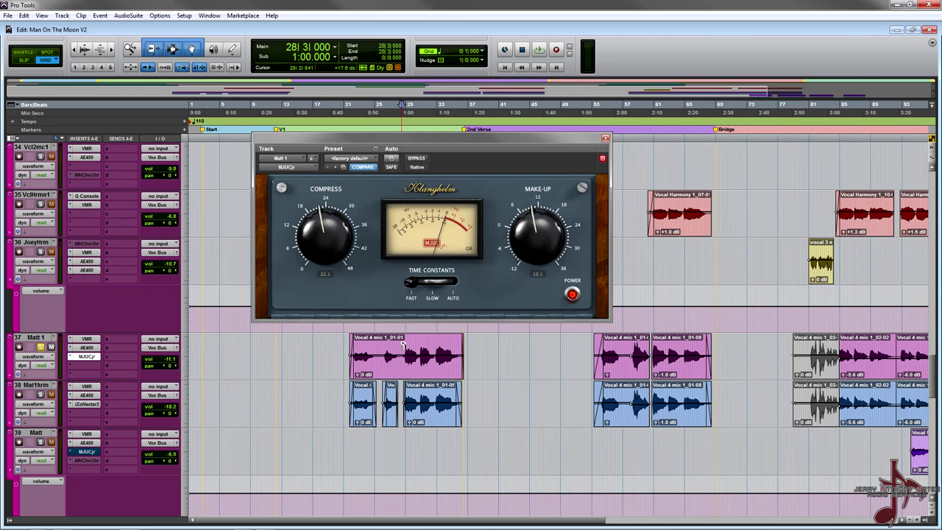
key(ctrl+bracketright)
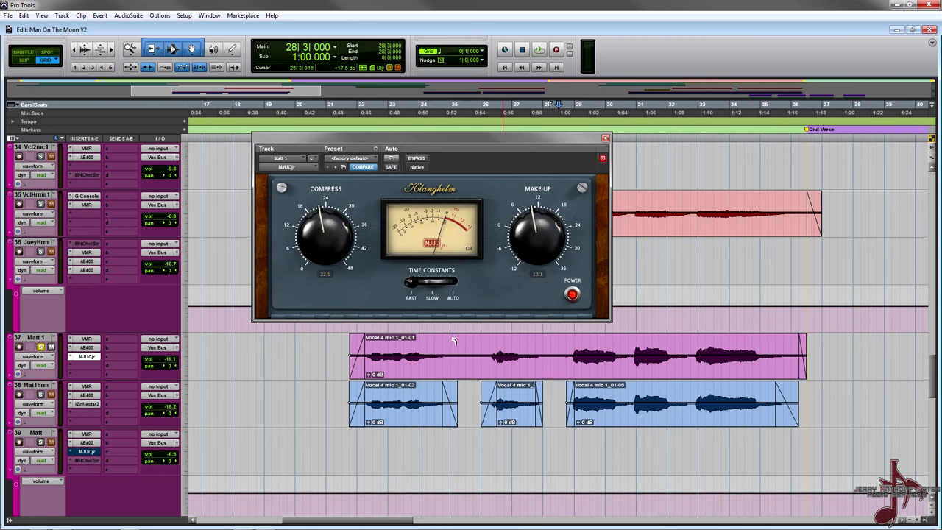
ctrl+click(101, 356)
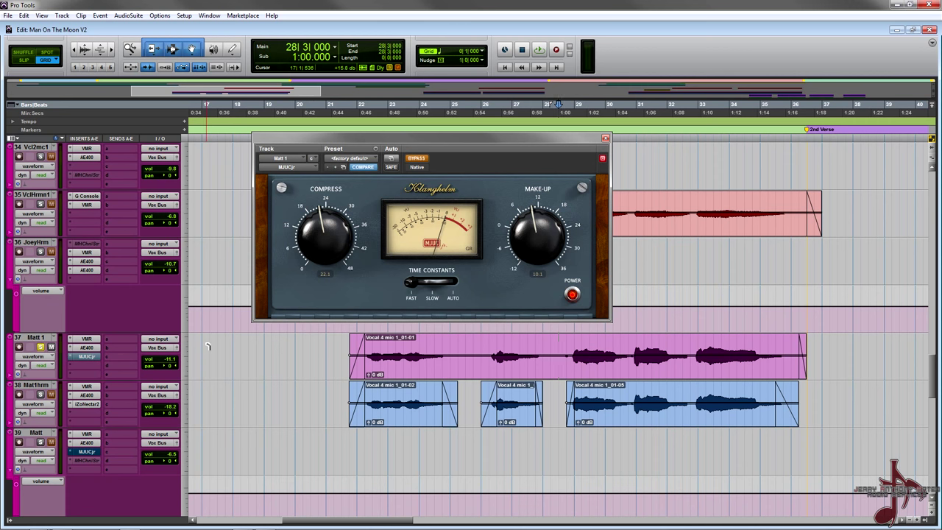
- Play the uncompressed vocal, then replay it from bar 26 and stop
key(space)
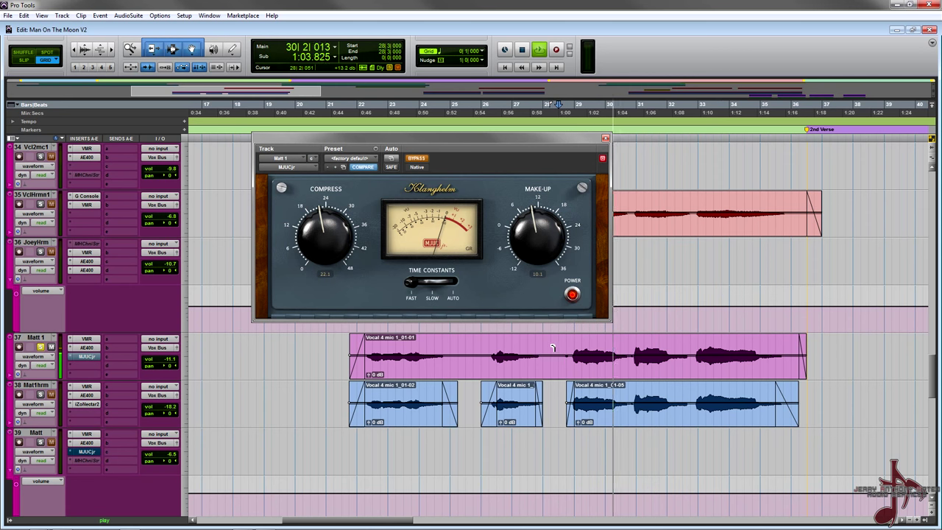
key(space)
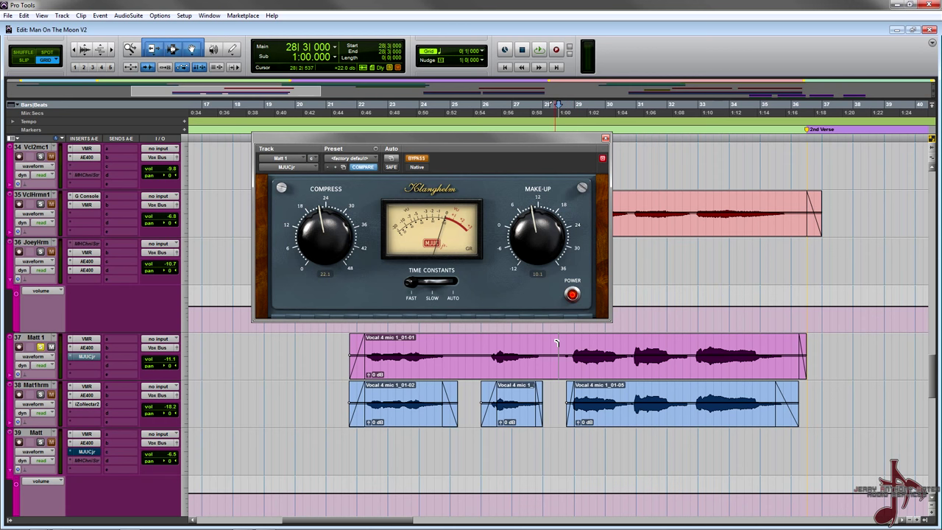
click(495, 344)
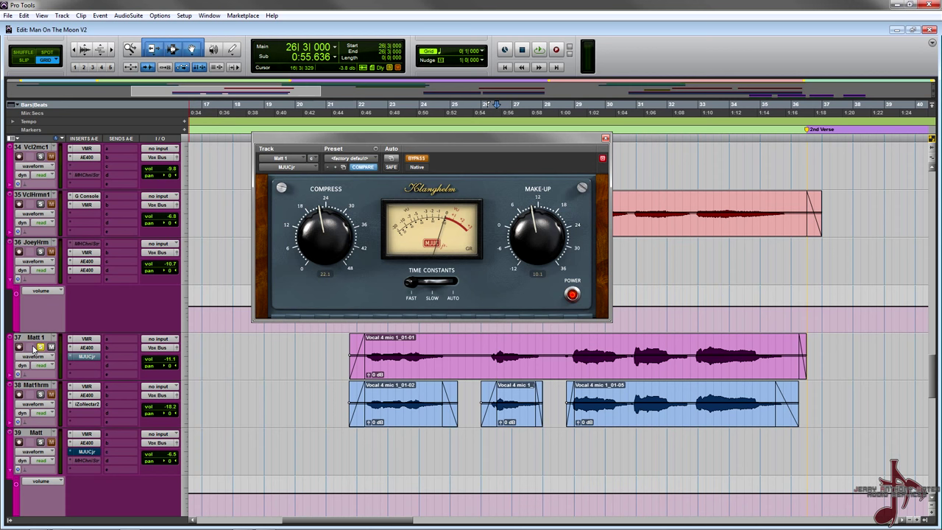
key(space)
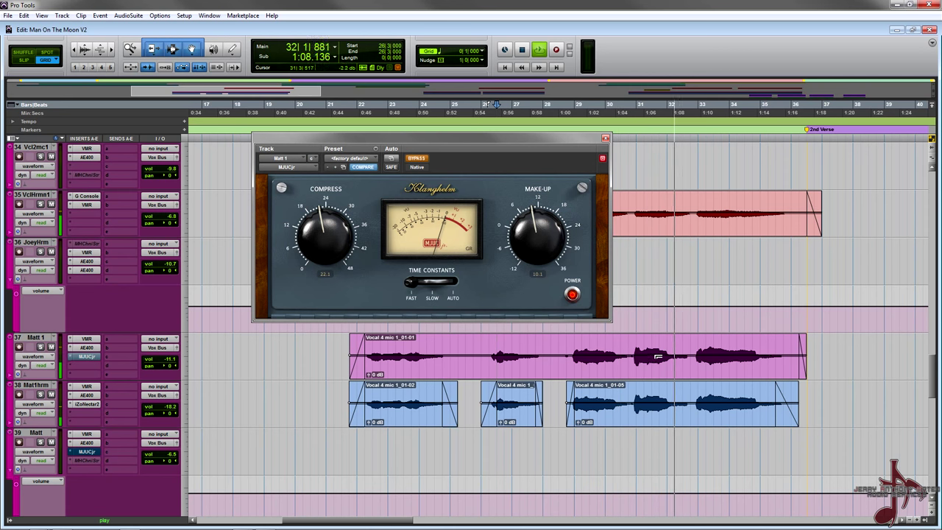
key(space)
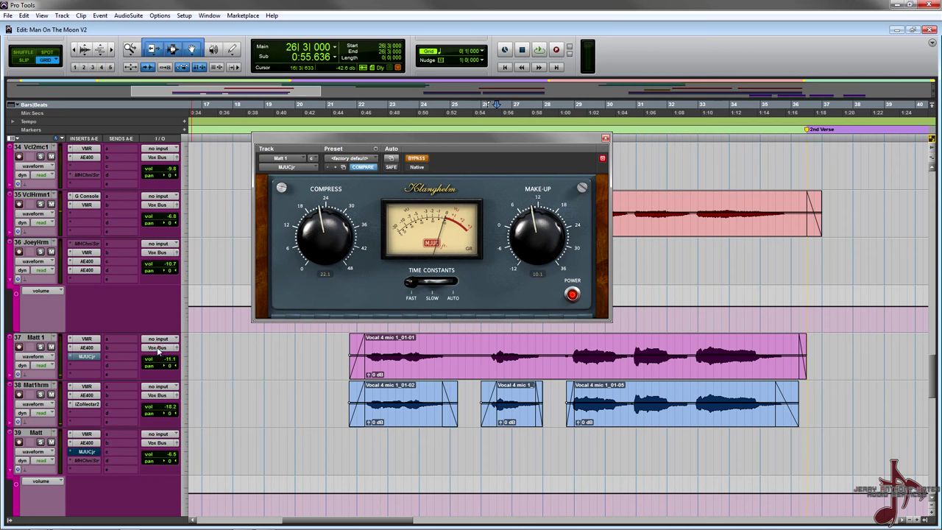
- Solo Matt 1, re-enable MJUCjr, and play the compressed vocal from 28|4|000
click(40, 347)
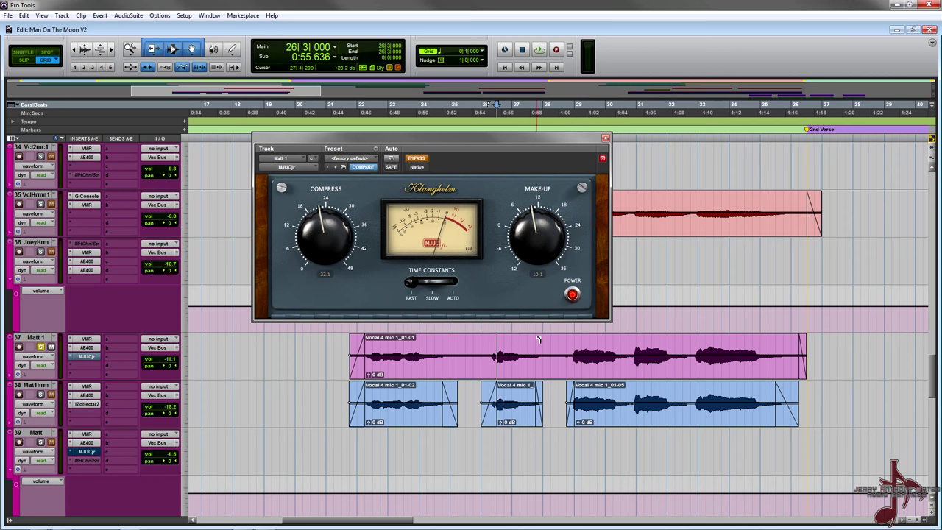
click(565, 341)
click(421, 161)
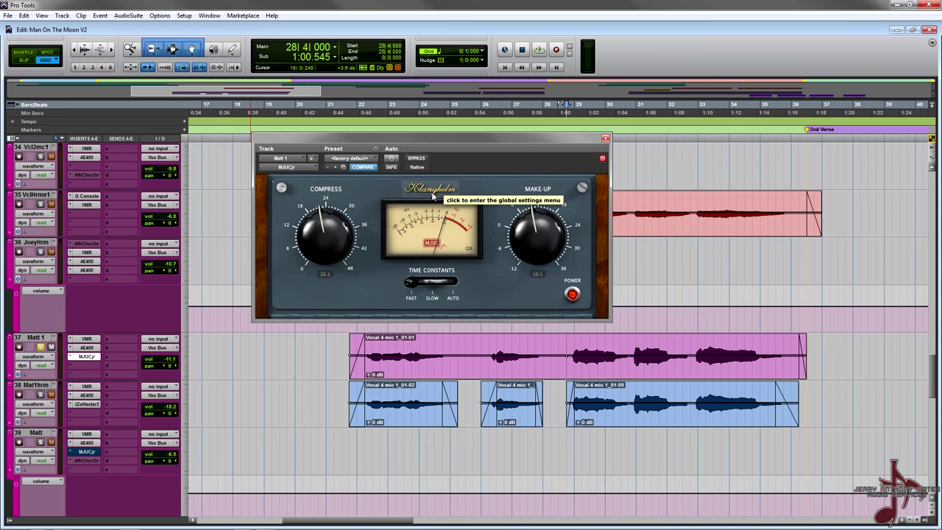
key(space)
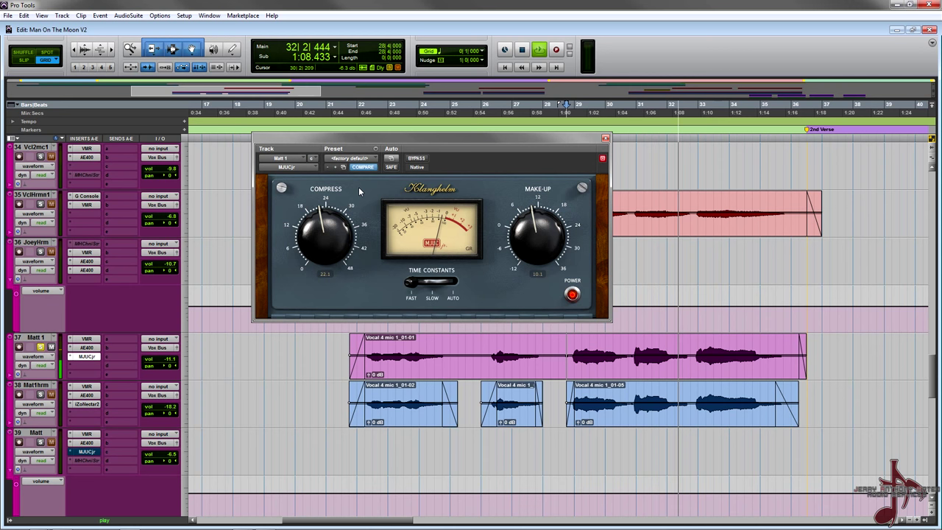
- Stop playback, bypass MJUCjr, and play the passage twice uncompressed for comparison
key(space)
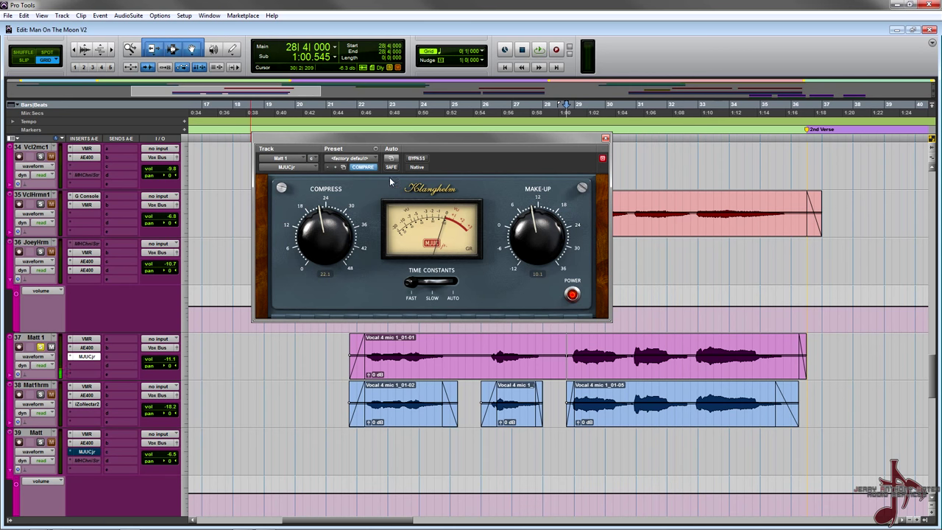
click(424, 218)
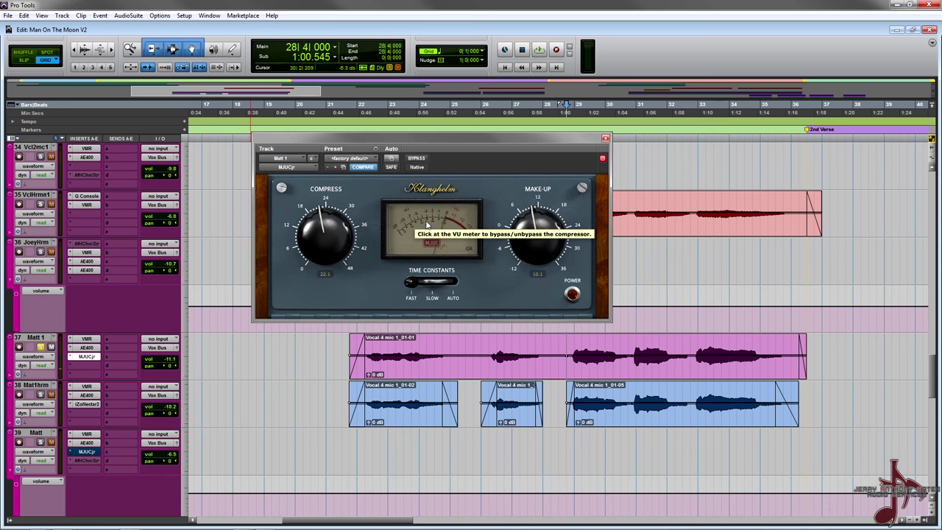
key(space)
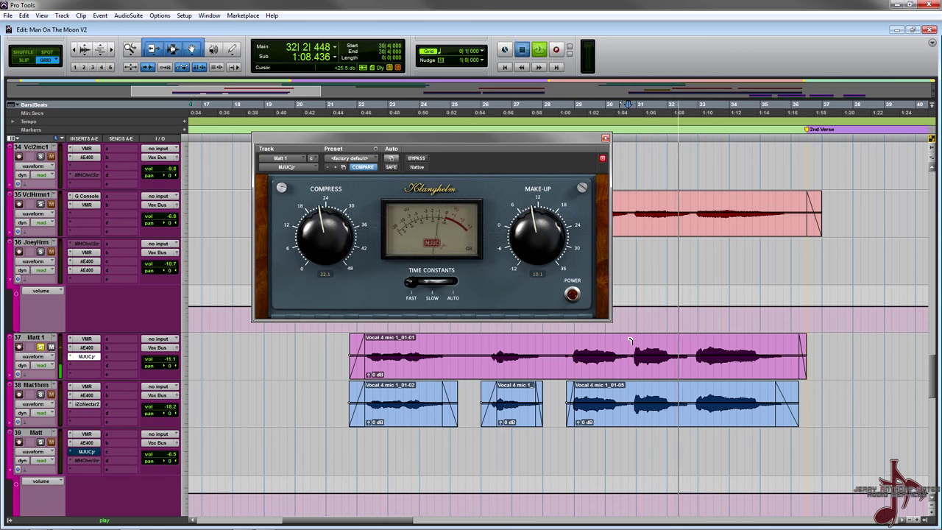
key(space)
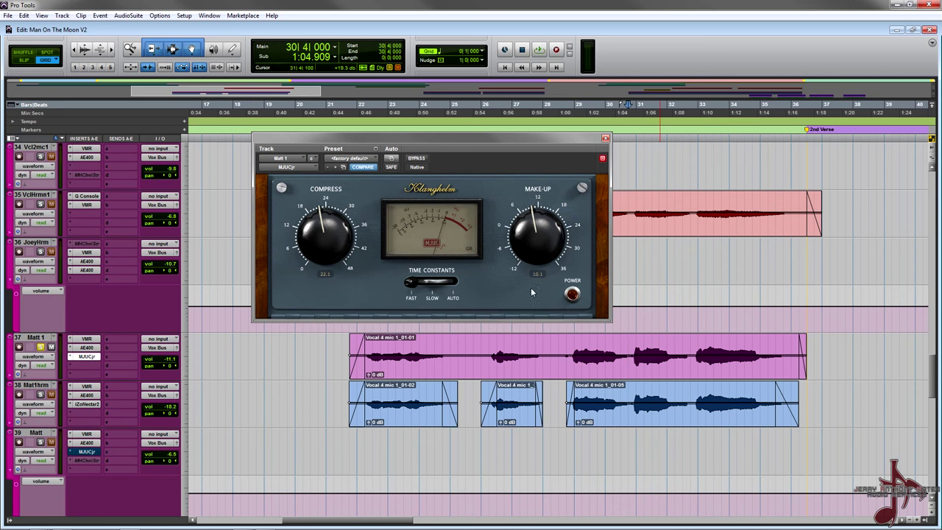
key(space)
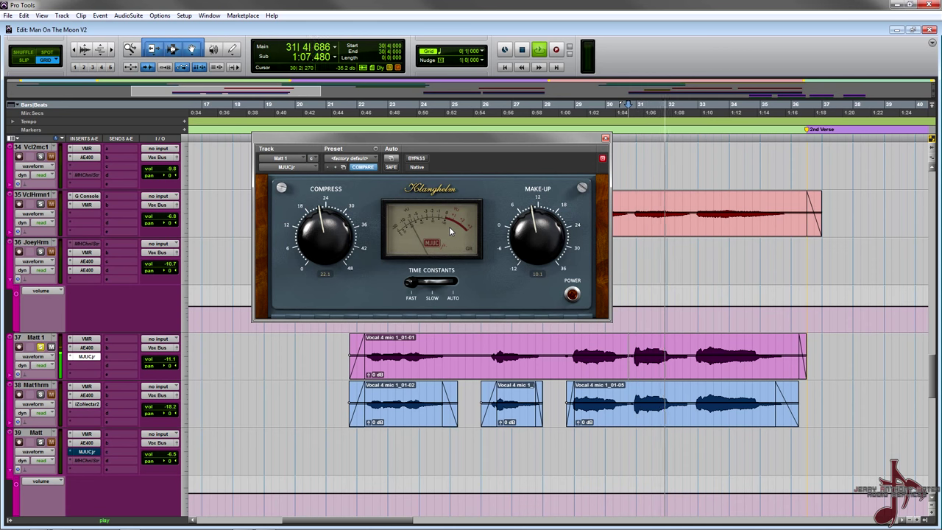
key(space)
- Re-enable MJUCjr, play and stop, then set the edit point at 28|4
click(450, 231)
key(space)
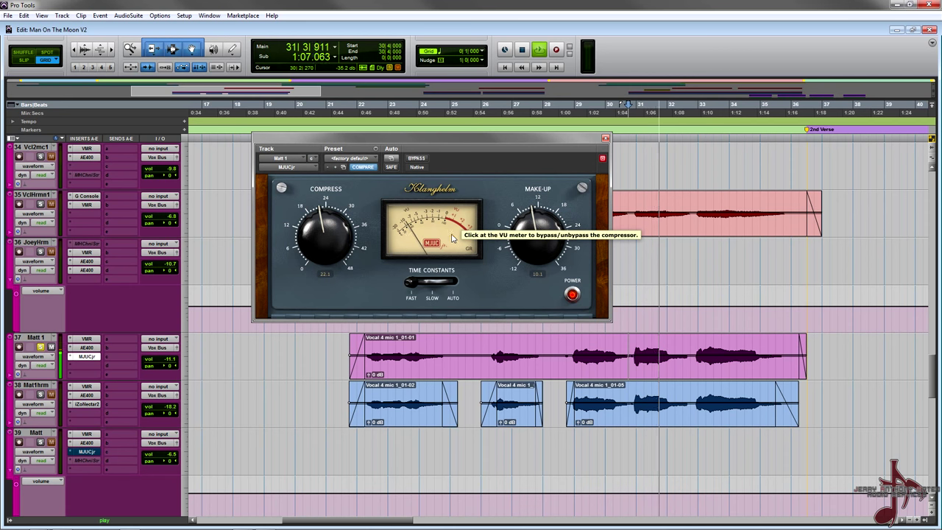
key(space)
click(571, 343)
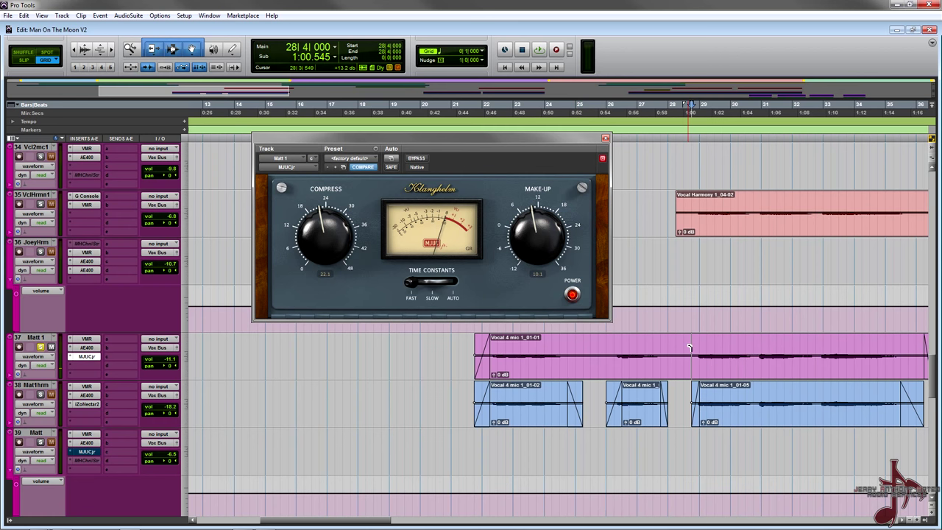
- Zoom in and split the Matt 1 vocal clip at 28|3
key(ctrl+])
key(ctrl+])
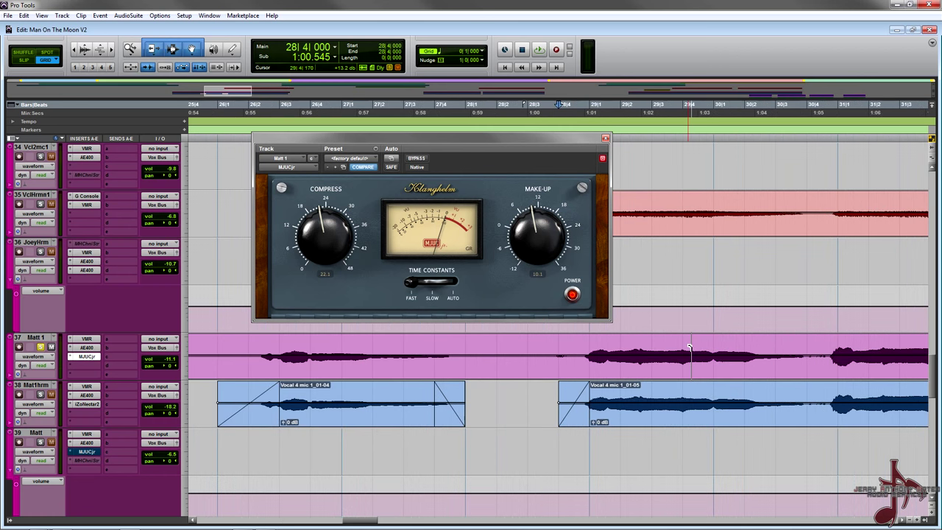
click(565, 345)
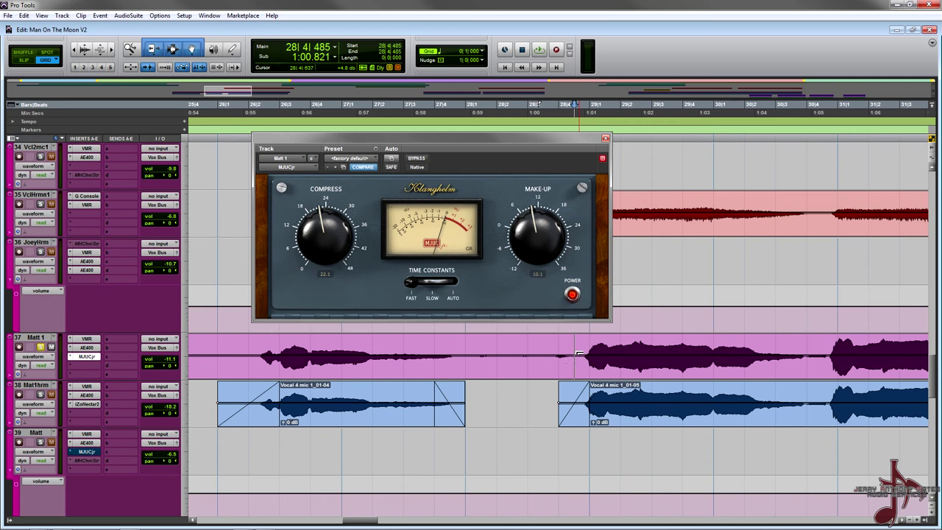
click(529, 343)
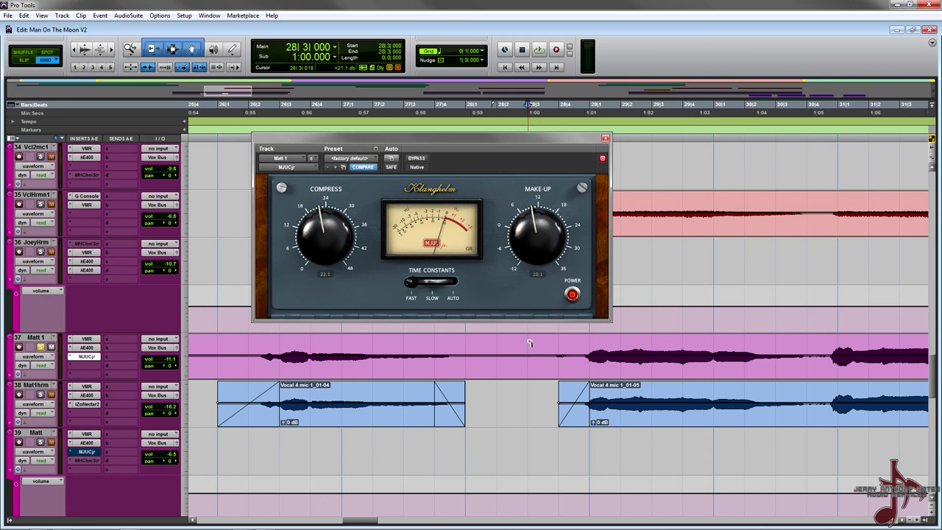
key(ctrl+e)
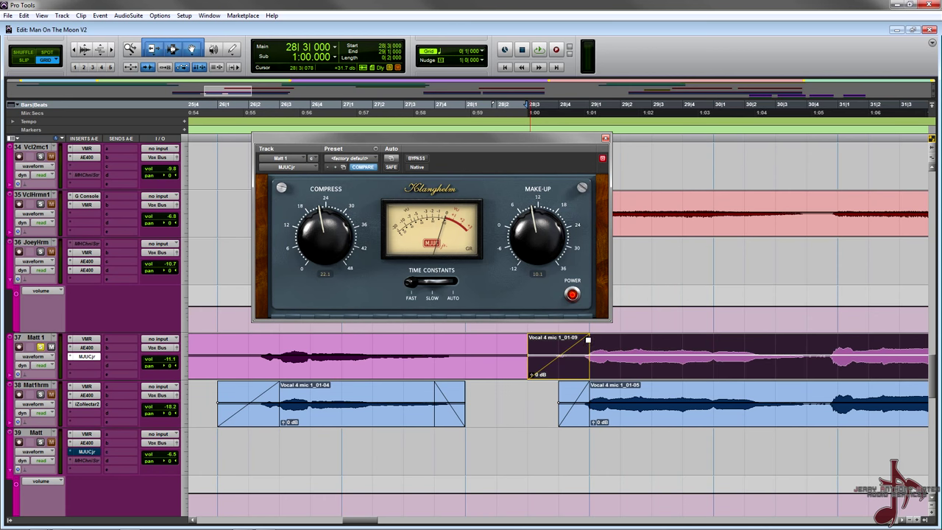
- Give the new clip a curved Equal Gain fade-in
click(585, 341)
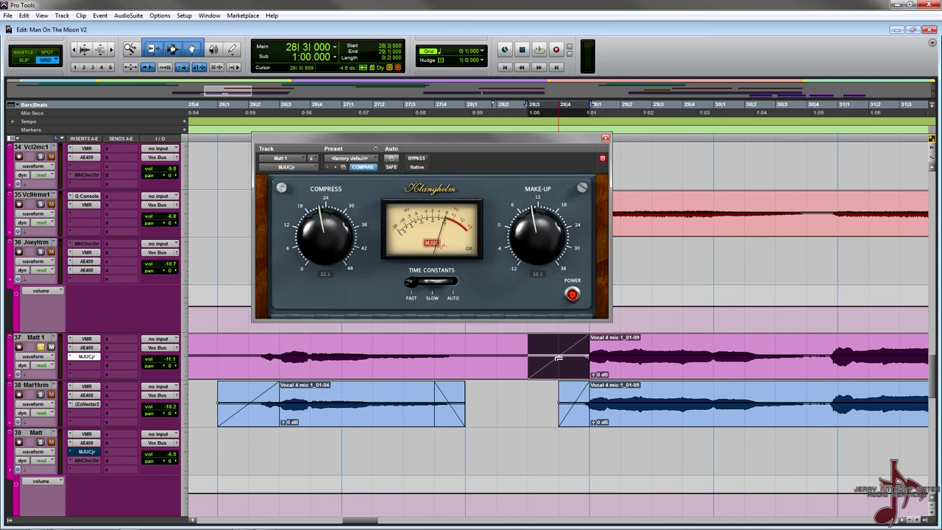
double_click(558, 358)
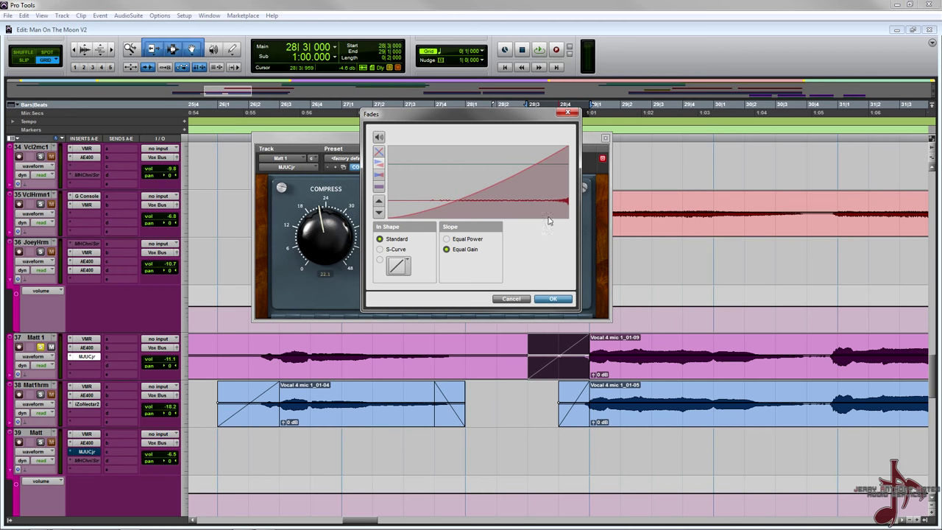
click(552, 299)
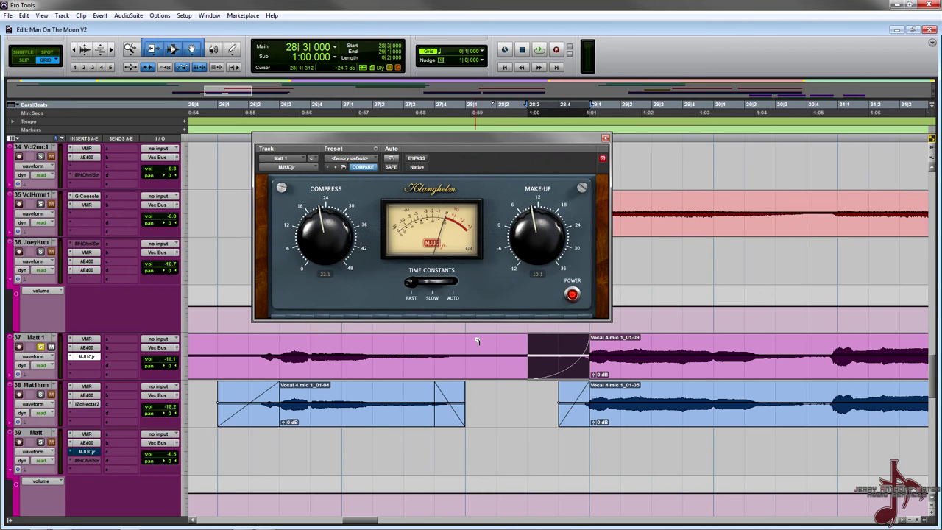
click(477, 342)
- Add a fade-out to the preceding vocal part and play from 27|3
drag(524, 337, 466, 340)
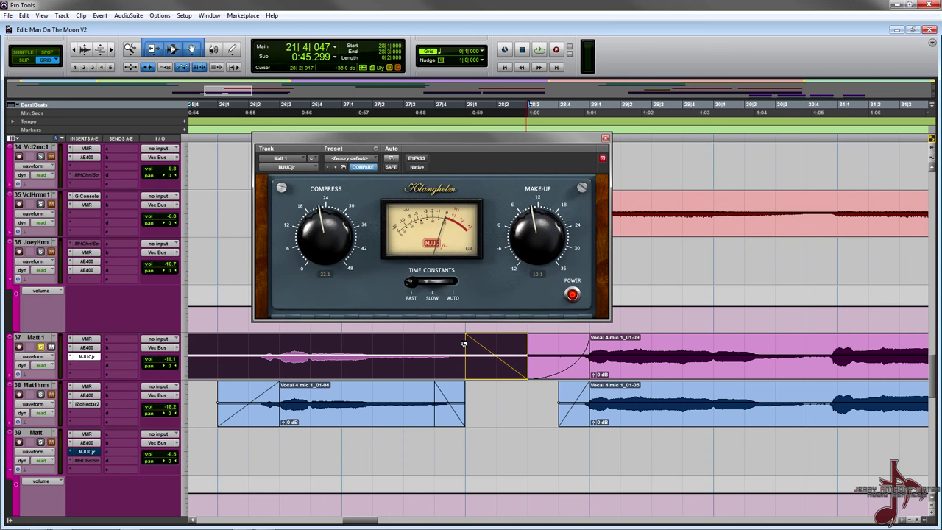
click(403, 346)
key(space)
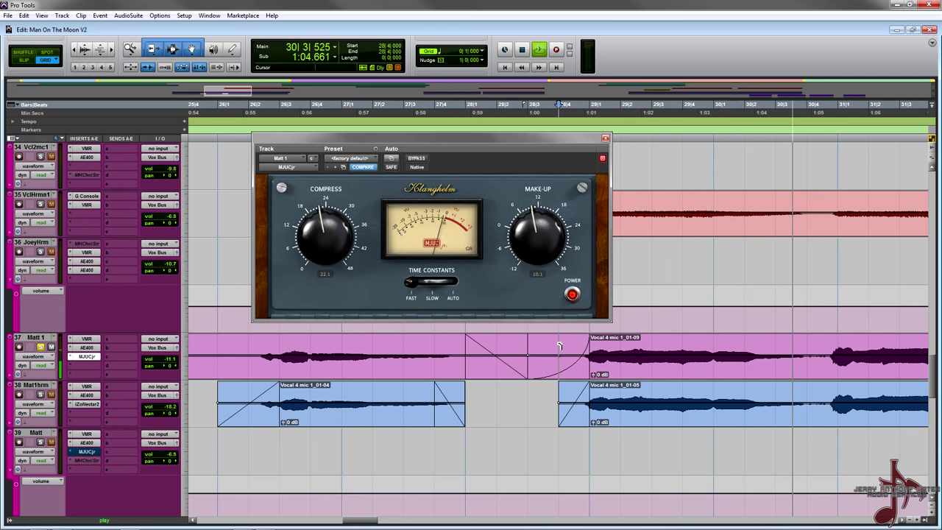
key(space)
click(437, 224)
key(space)
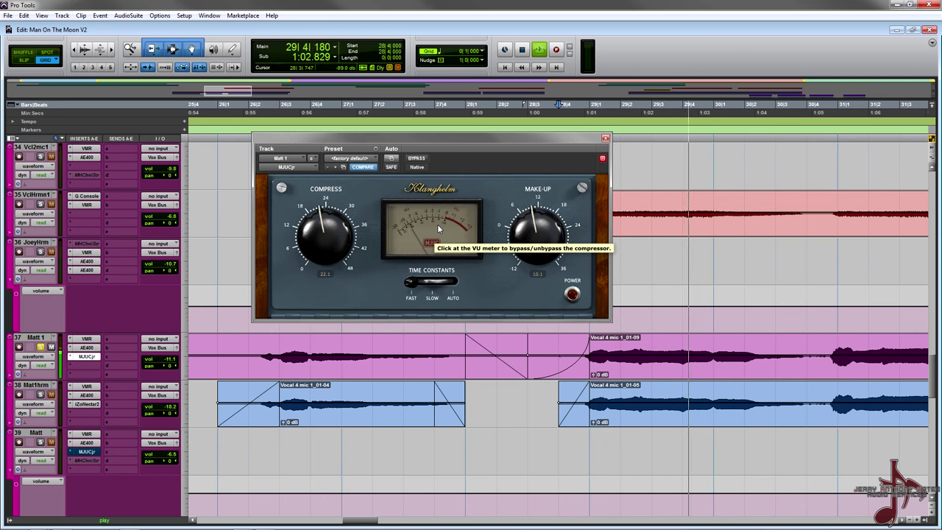
key(space)
click(438, 229)
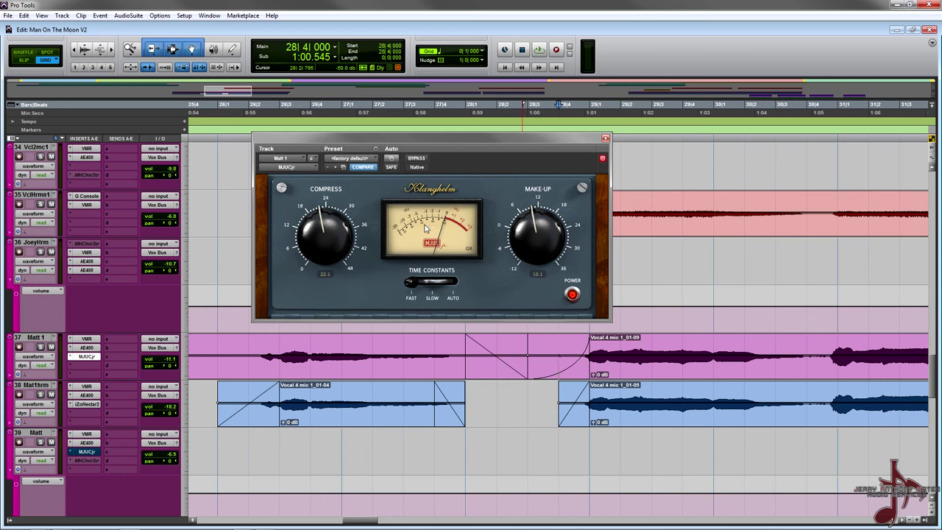
click(373, 345)
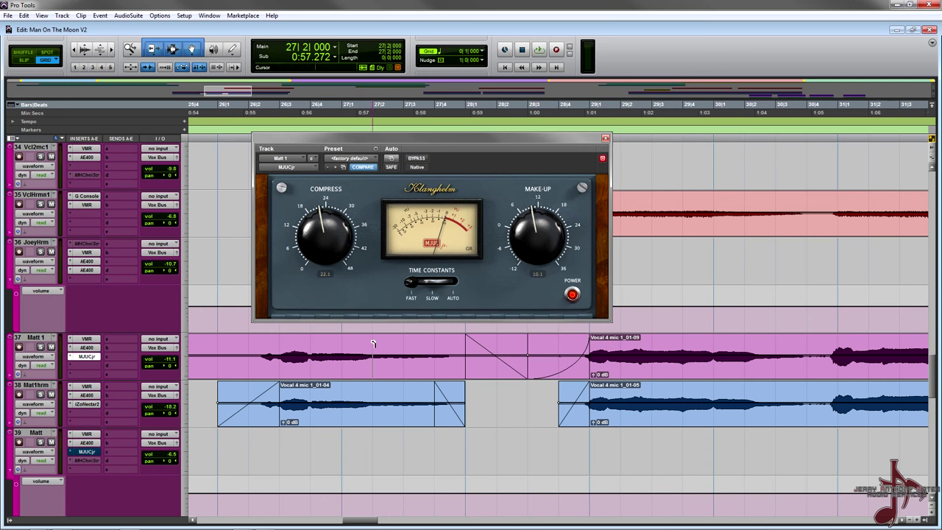
key(space)
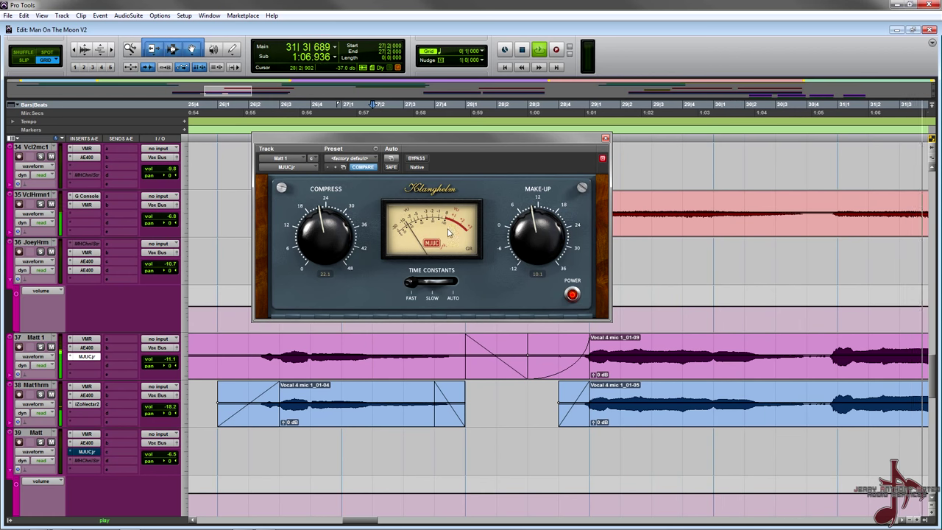
key(space)
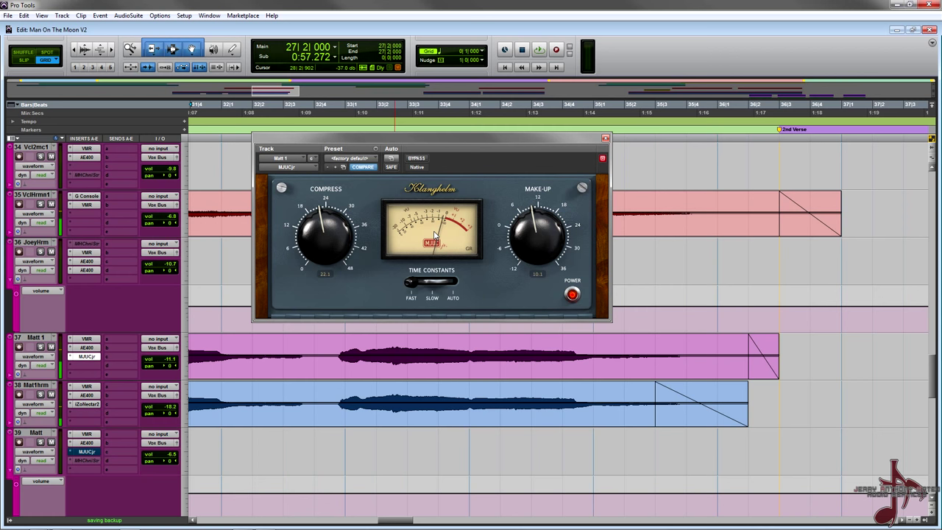
key(space)
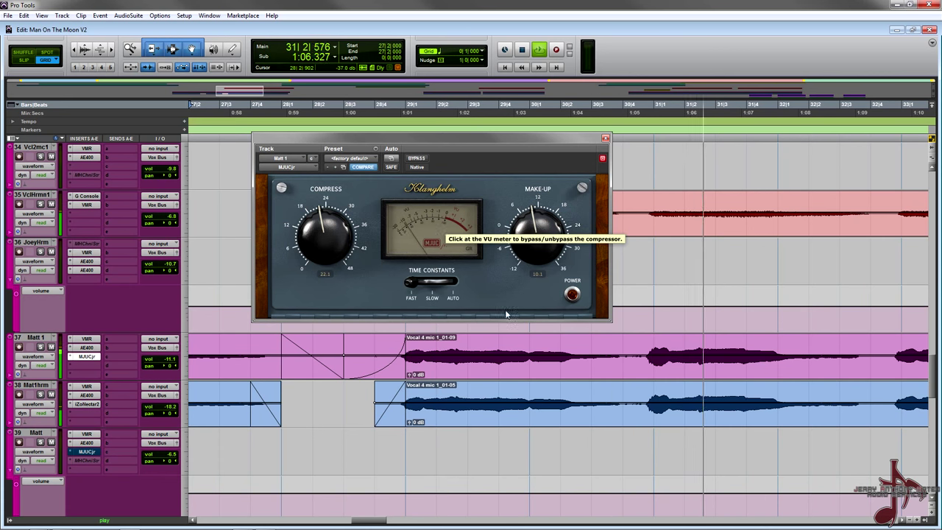
key(space)
click(639, 341)
click(630, 343)
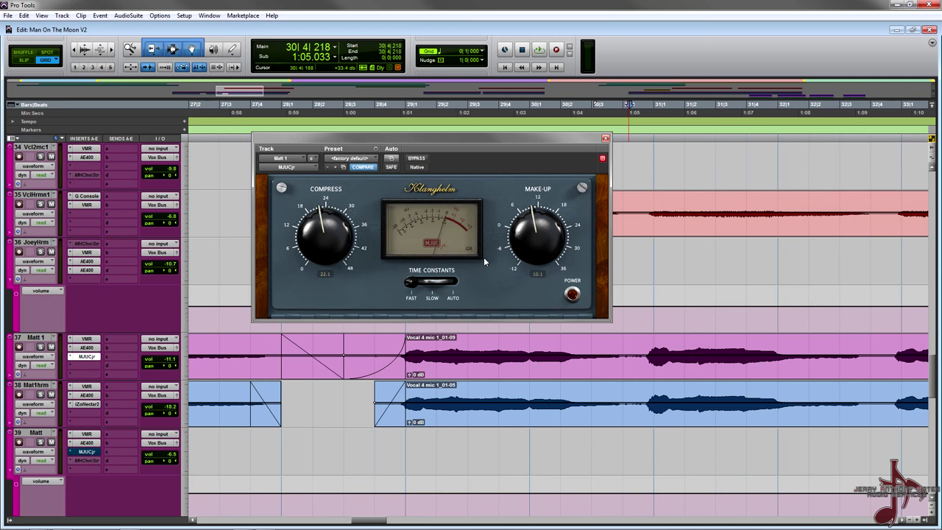
key(space)
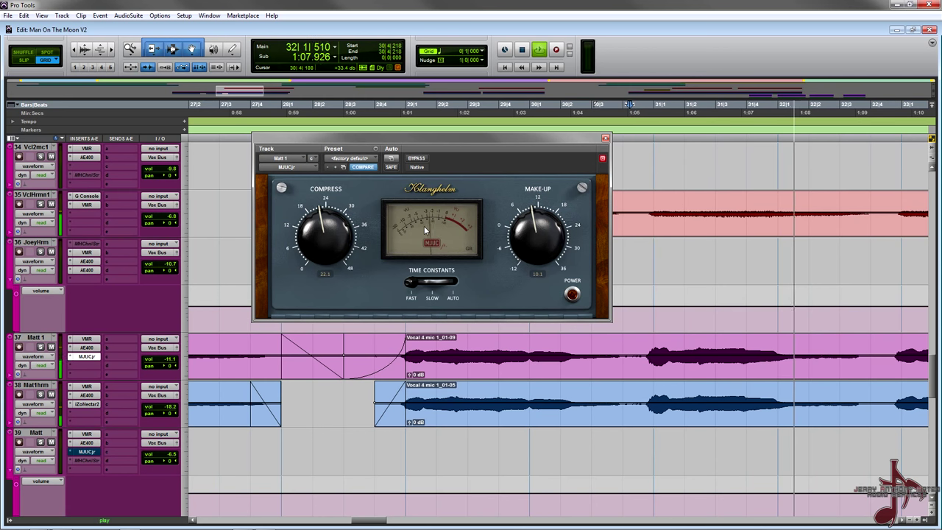
key(space)
key(space)
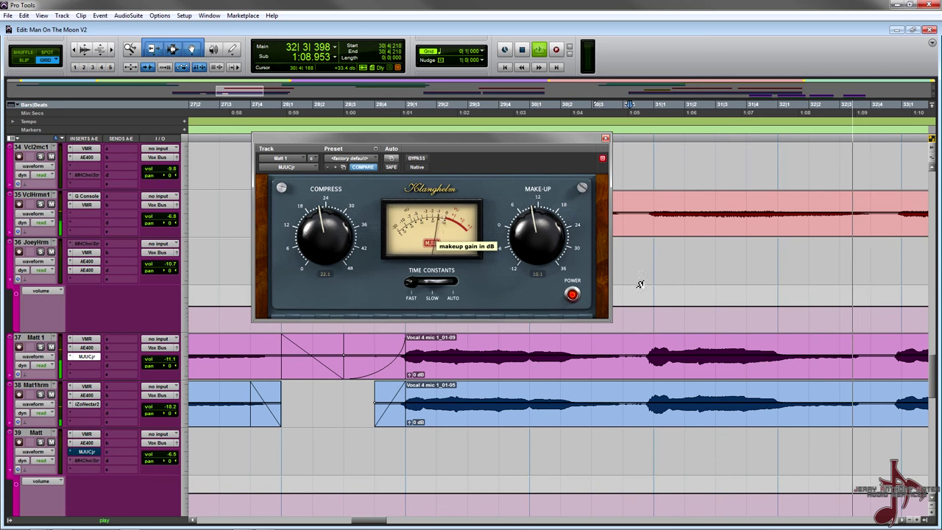
key(space)
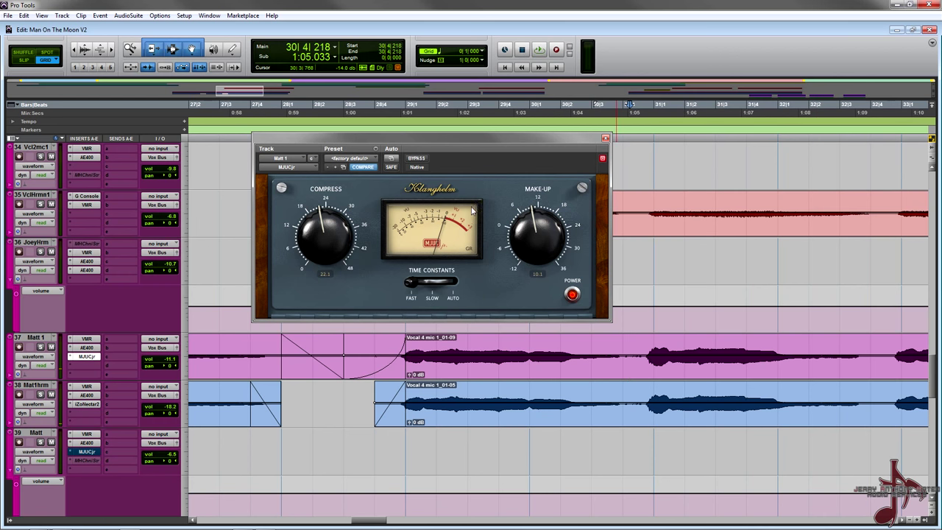
- Move the MJUC jr window down and switch Time Constants from SLOW to FAST
drag(482, 138, 530, 203)
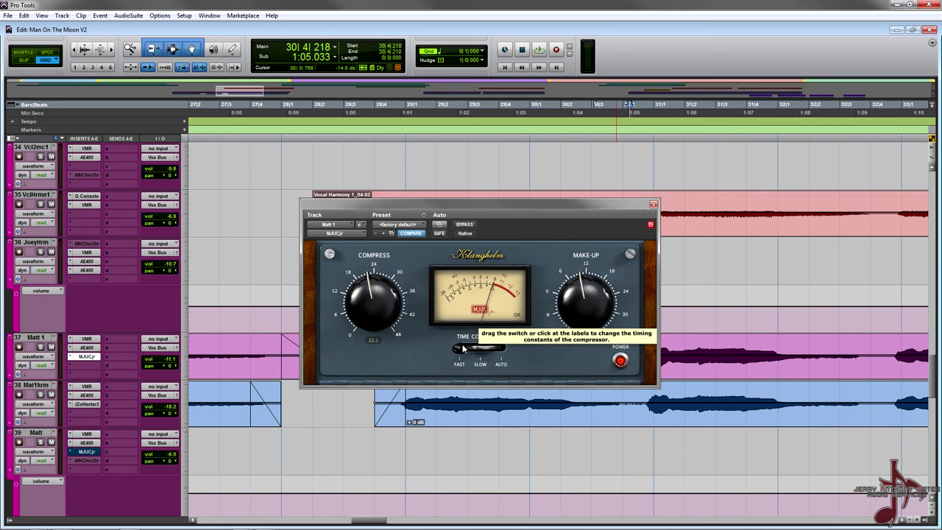
drag(509, 352, 441, 352)
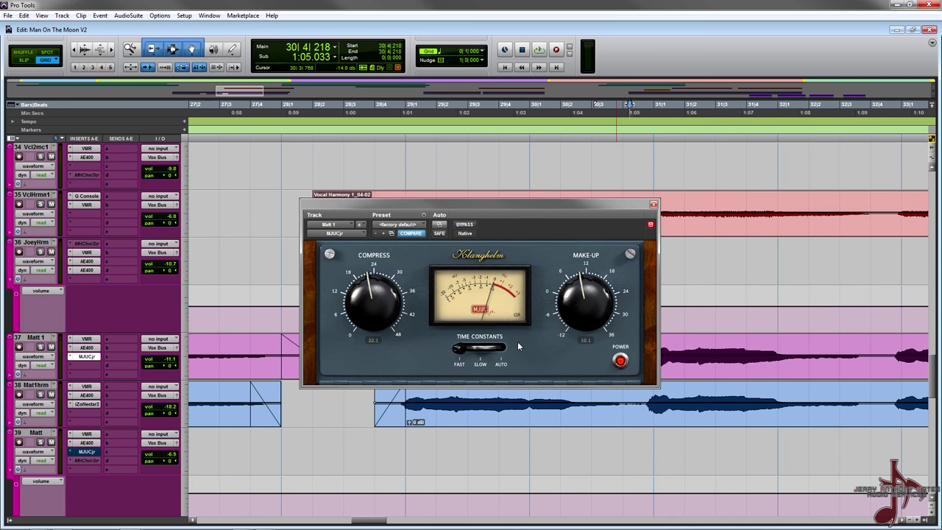